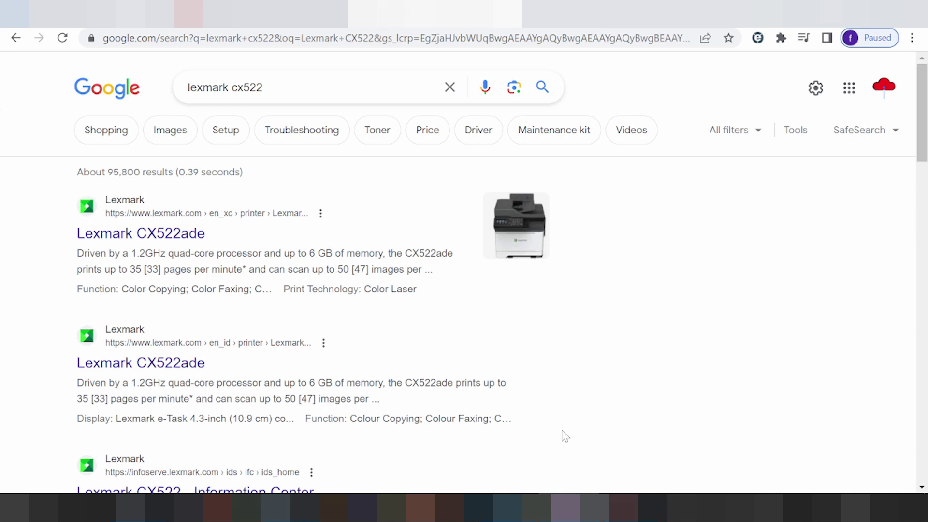
- Search Google for 'lexmark cx522 driver download'
{"action": "left_click", "coordinate": [264, 88]}
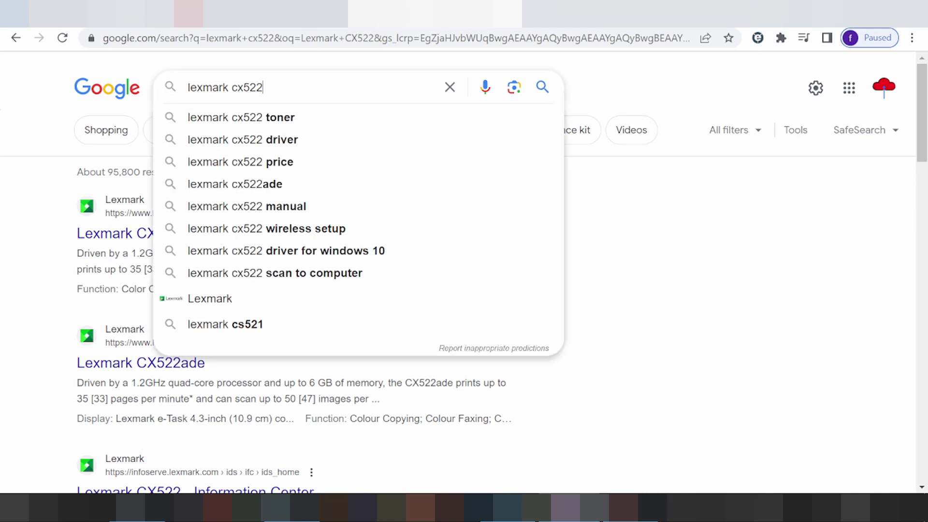
{"action": "type", "text": "r"}
{"action": "key", "text": "BackSpace"}
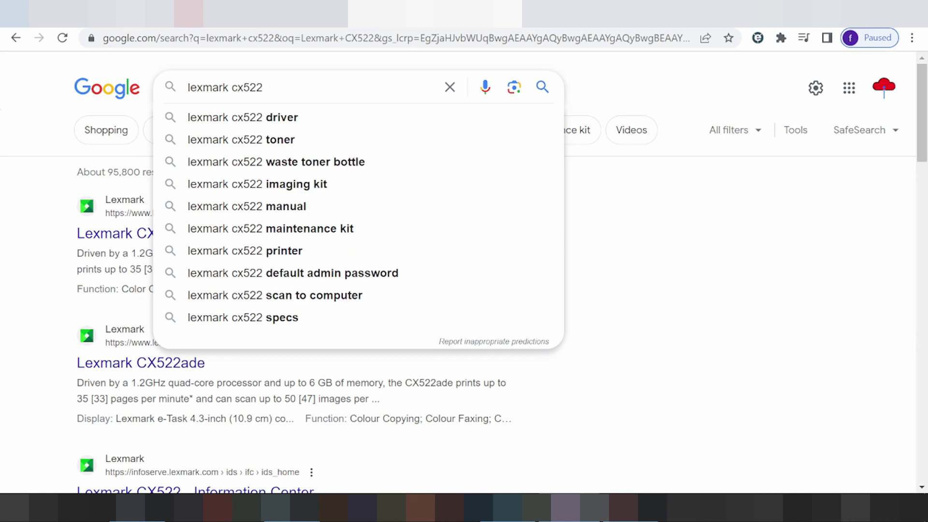
{"action": "type", "text": "driver d"}
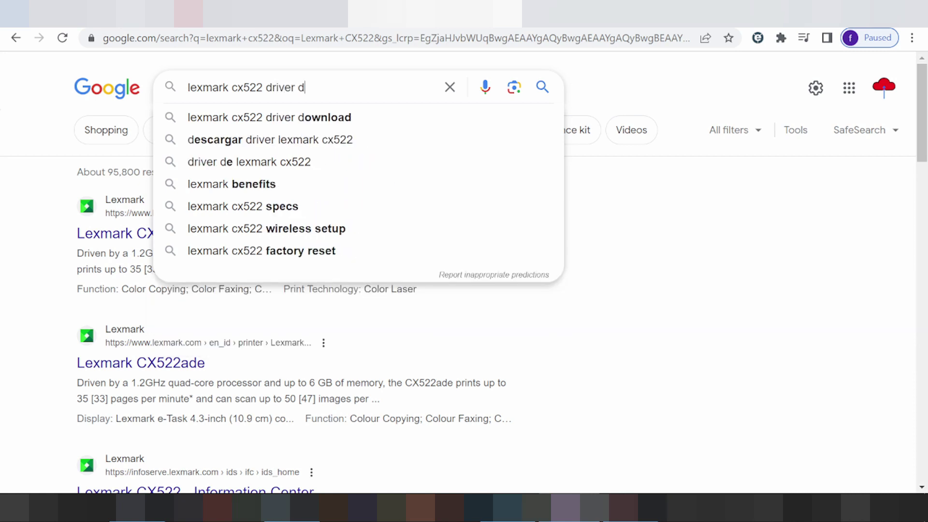
{"action": "type", "text": "ow"}
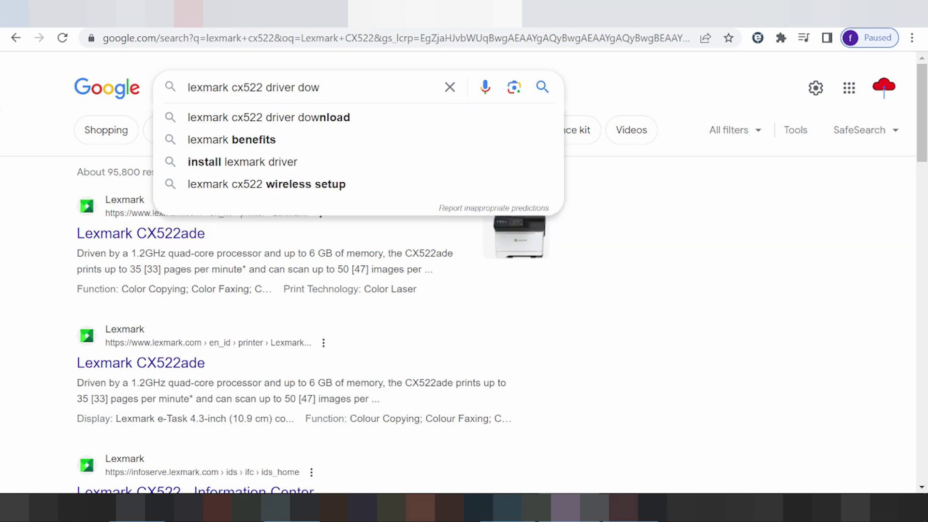
{"action": "type", "text": "nloa"}
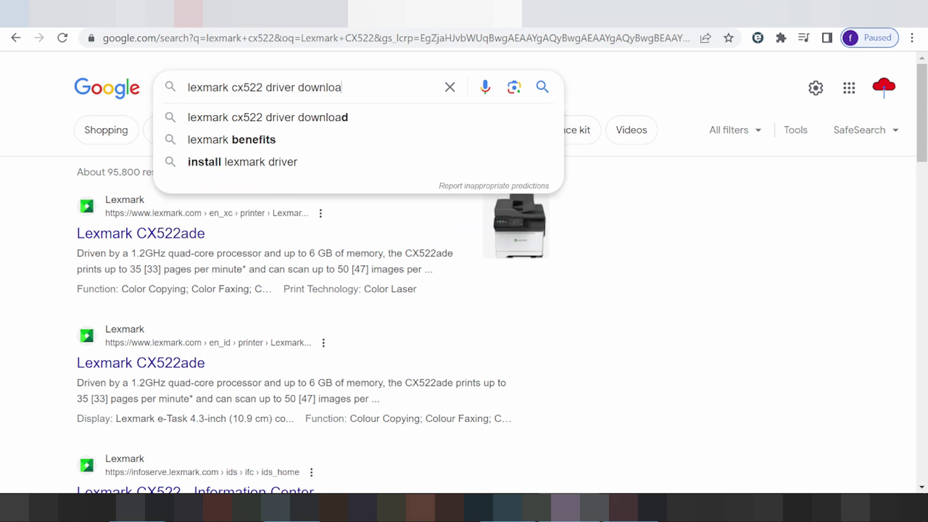
{"action": "type", "text": "d"}
{"action": "key", "text": "Return"}
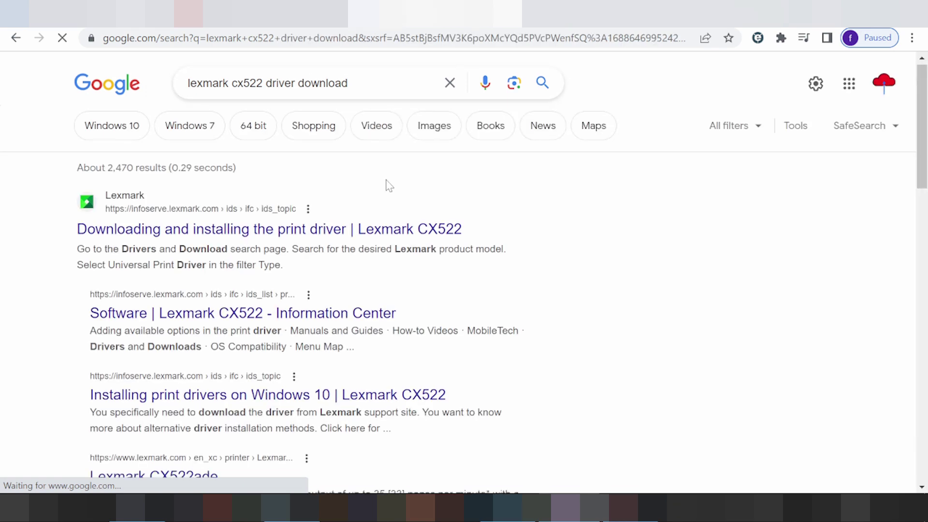
- Look through the search results and open the Lexmark CX522ade product page
{"action": "scroll", "coordinate": [387, 184], "scroll_direction": "down", "scroll_amount": 3}
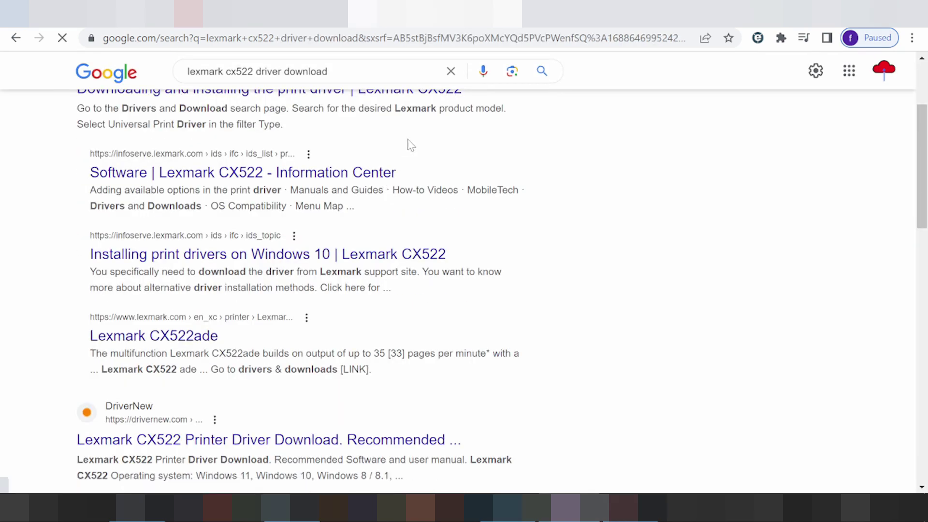
{"action": "scroll", "coordinate": [406, 147], "scroll_direction": "down", "scroll_amount": 4}
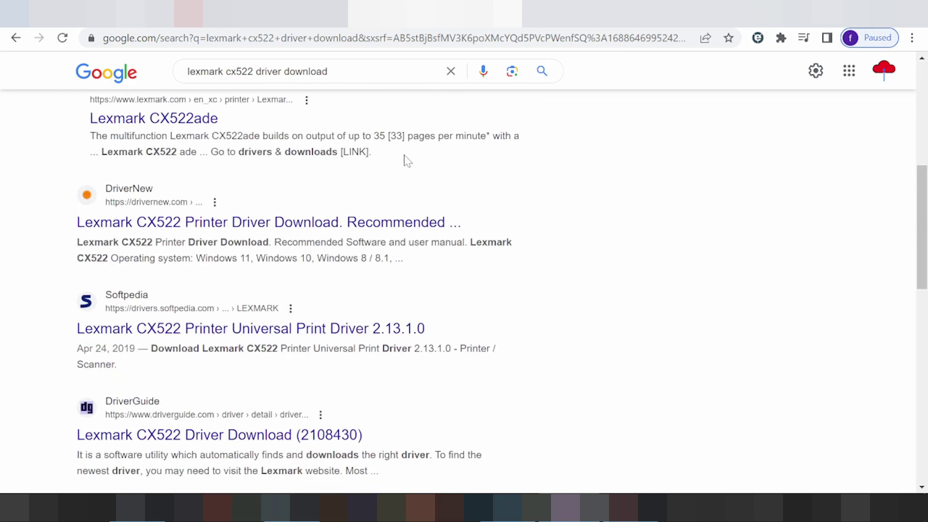
{"action": "scroll", "coordinate": [386, 169], "scroll_direction": "up", "scroll_amount": 2}
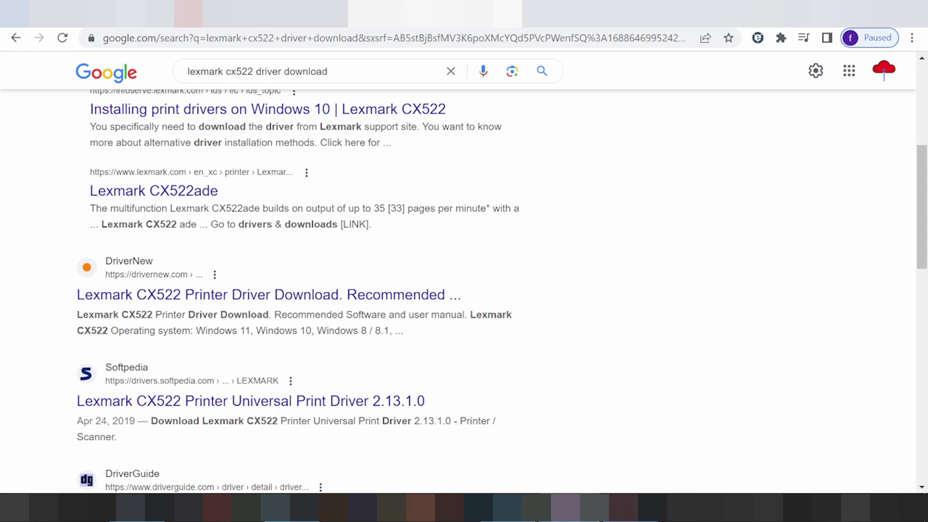
{"action": "left_click", "coordinate": [156, 197]}
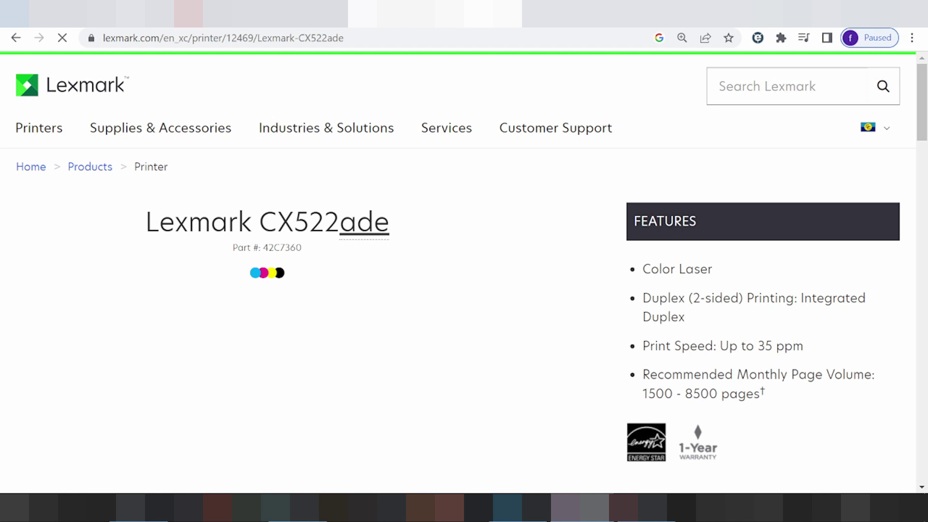
- Go from the CX522ade product page to its Support page, then Drivers & downloads
{"action": "scroll", "coordinate": [324, 188], "scroll_direction": "down", "scroll_amount": 6}
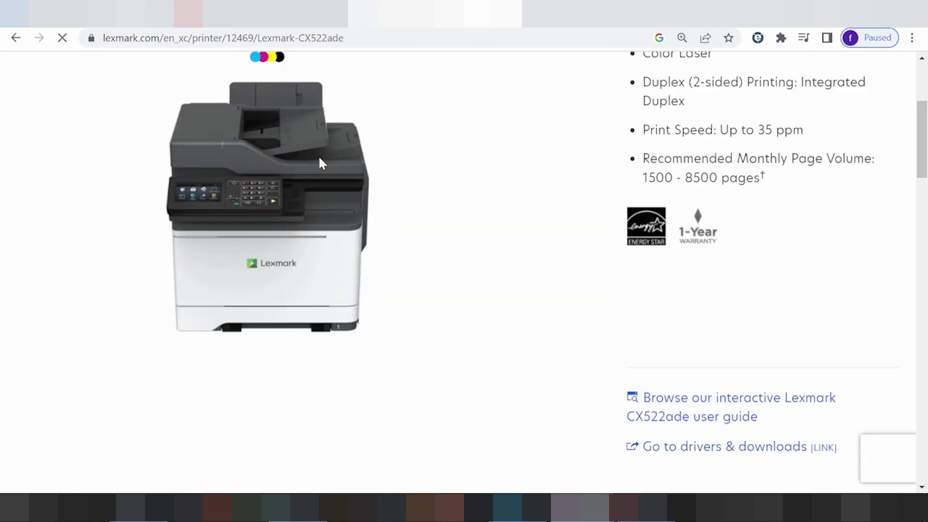
{"action": "scroll", "coordinate": [317, 158], "scroll_direction": "up", "scroll_amount": 3}
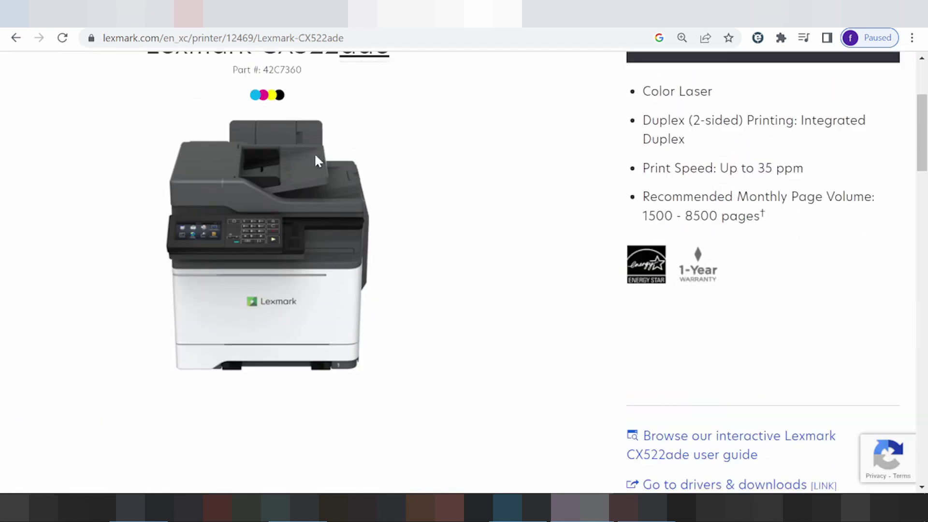
{"action": "scroll", "coordinate": [331, 141], "scroll_direction": "down", "scroll_amount": 2}
{"action": "scroll", "coordinate": [328, 142], "scroll_direction": "down", "scroll_amount": 3}
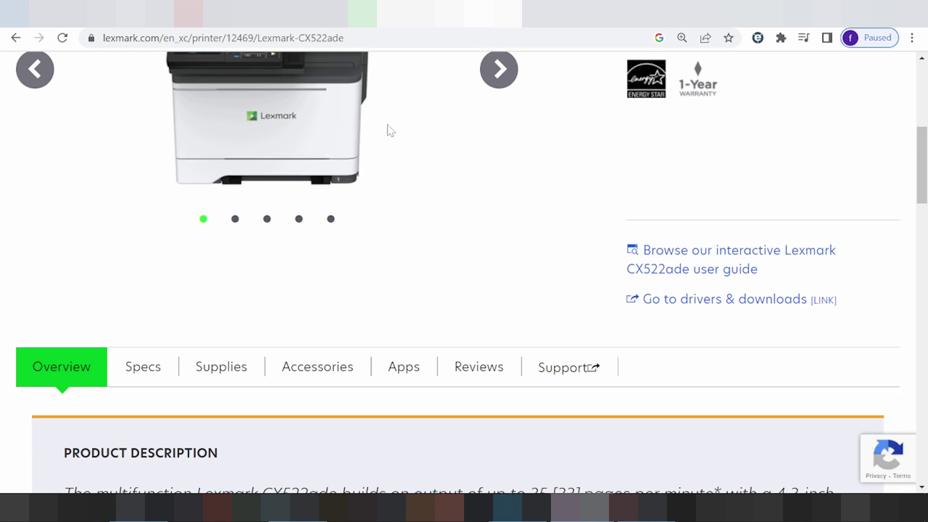
{"action": "scroll", "coordinate": [385, 128], "scroll_direction": "down", "scroll_amount": 2}
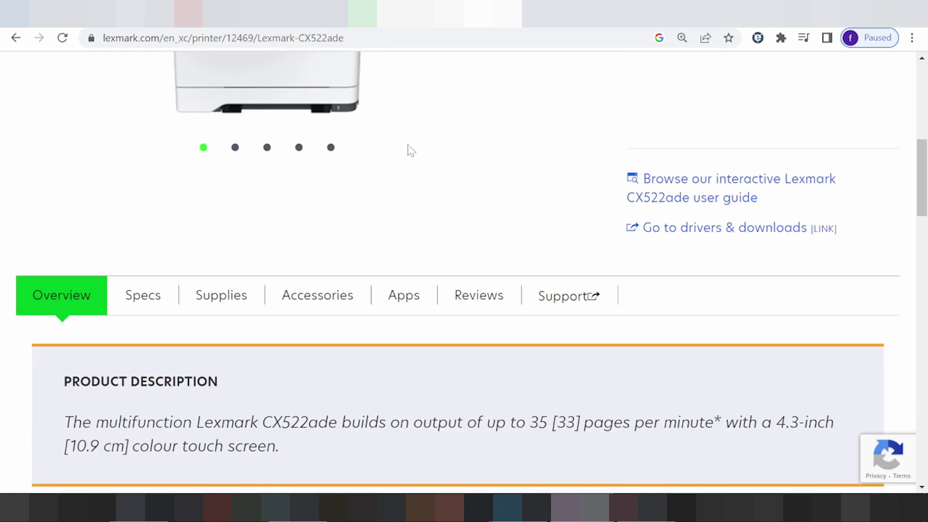
{"action": "left_click", "coordinate": [557, 304]}
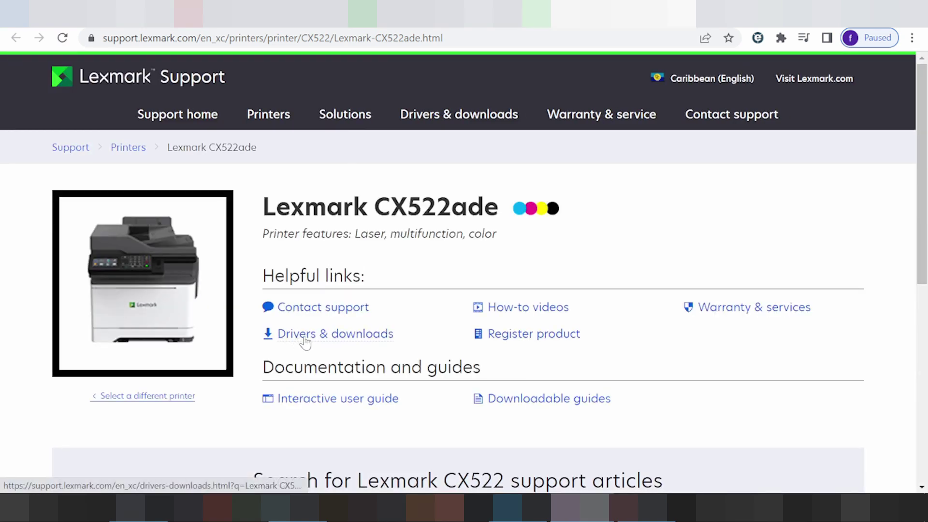
{"action": "left_click", "coordinate": [353, 337]}
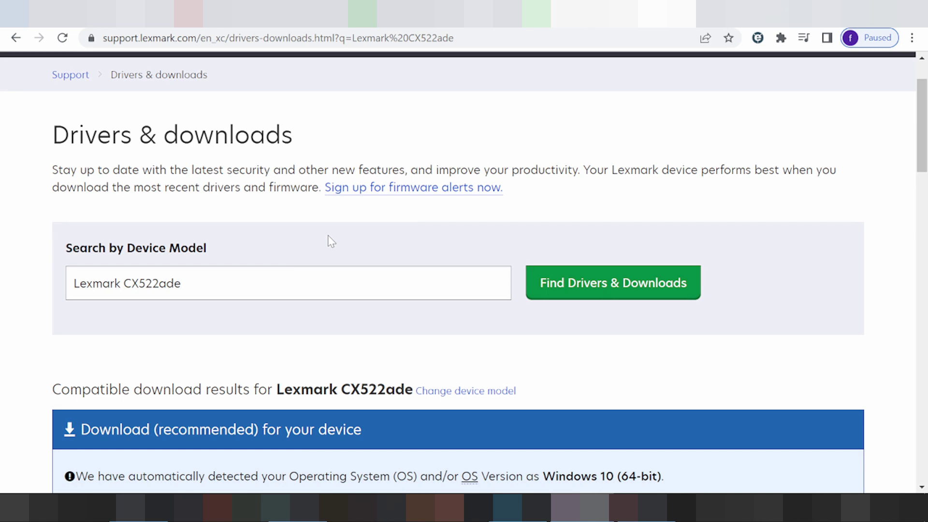
- Scroll to the downloads table, noting the recommended Windows package, and open the OS filter
{"action": "scroll", "coordinate": [425, 263], "scroll_direction": "down", "scroll_amount": 5}
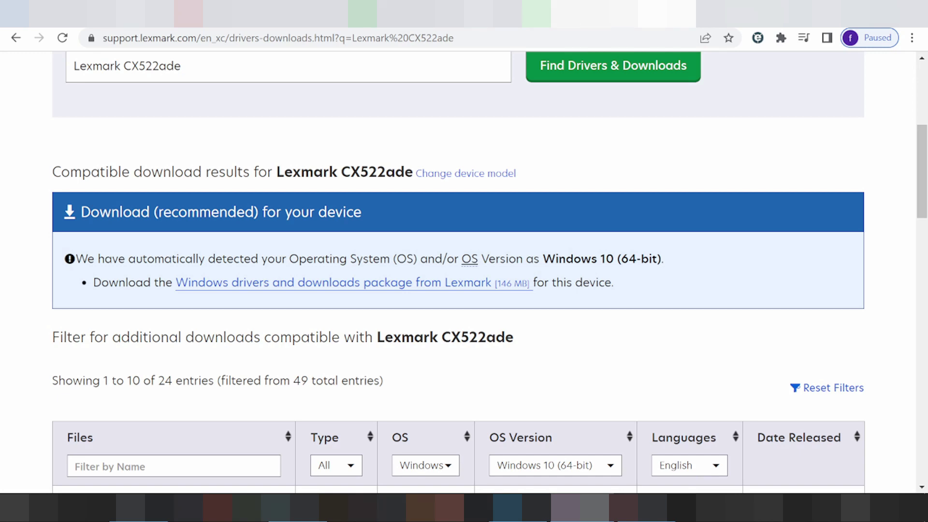
{"action": "scroll", "coordinate": [464, 270], "scroll_direction": "down", "scroll_amount": 1}
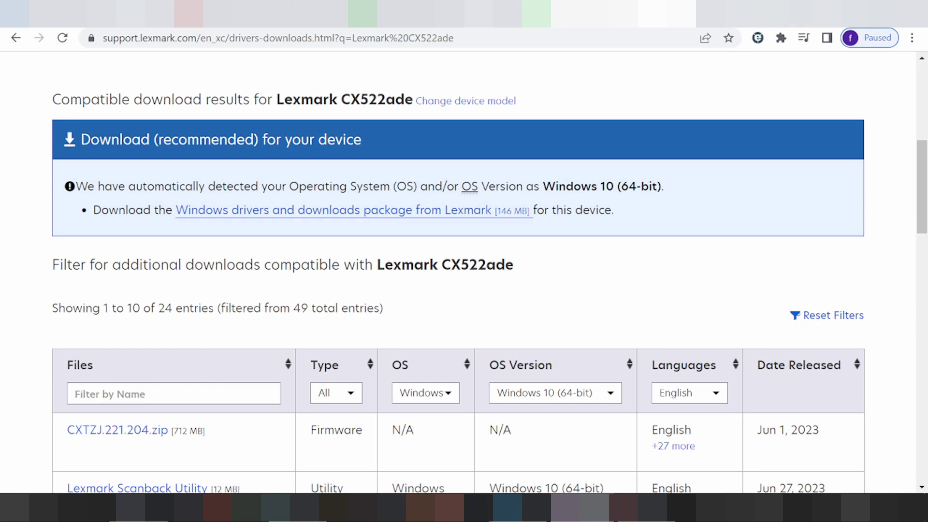
{"action": "left_click_drag", "start_coordinate": [94, 210], "coordinate": [612, 210]}
{"action": "scroll", "coordinate": [610, 227], "scroll_direction": "down", "scroll_amount": 2}
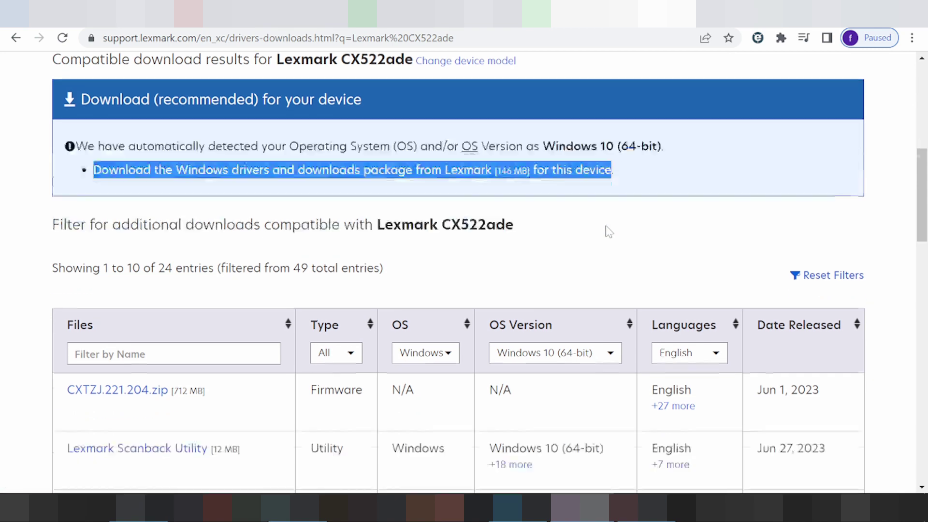
{"action": "left_click", "coordinate": [447, 248]}
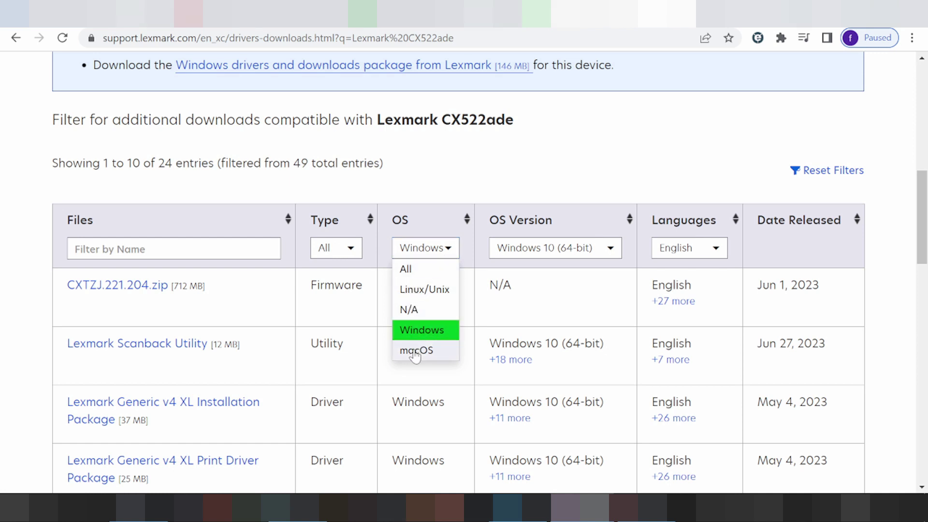
- Filter the CX522ade downloads to OS Linux/Unix and OS version Fedora 37
{"action": "left_click", "coordinate": [412, 292]}
{"action": "left_click", "coordinate": [521, 174]}
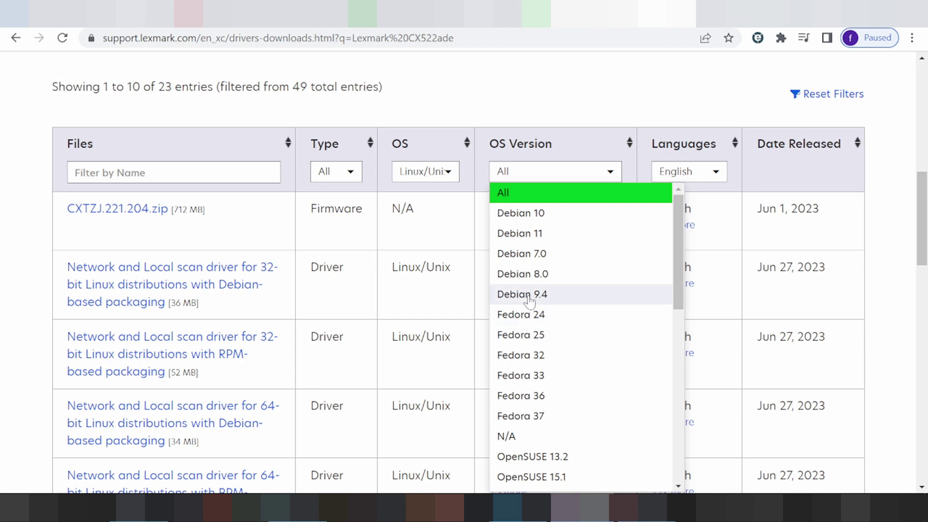
{"action": "scroll", "coordinate": [534, 309], "scroll_direction": "down", "scroll_amount": 6}
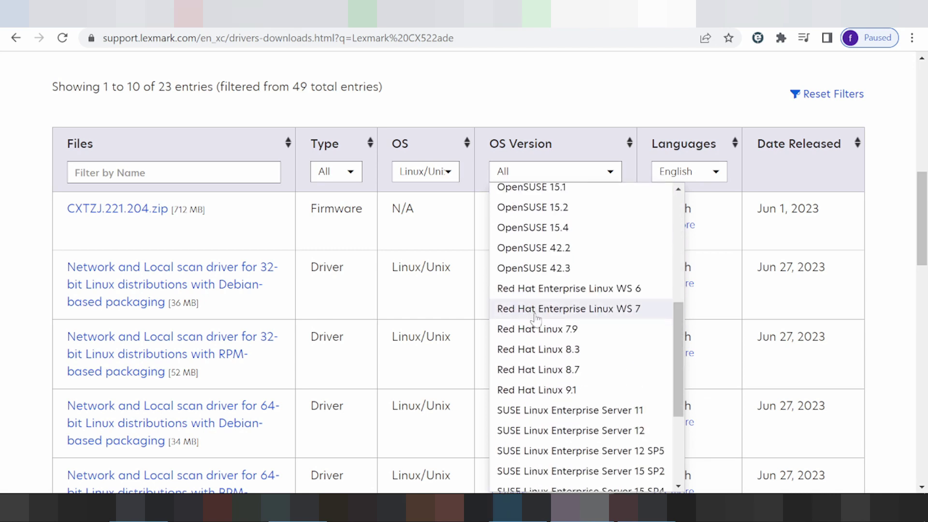
{"action": "scroll", "coordinate": [535, 315], "scroll_direction": "down", "scroll_amount": 4}
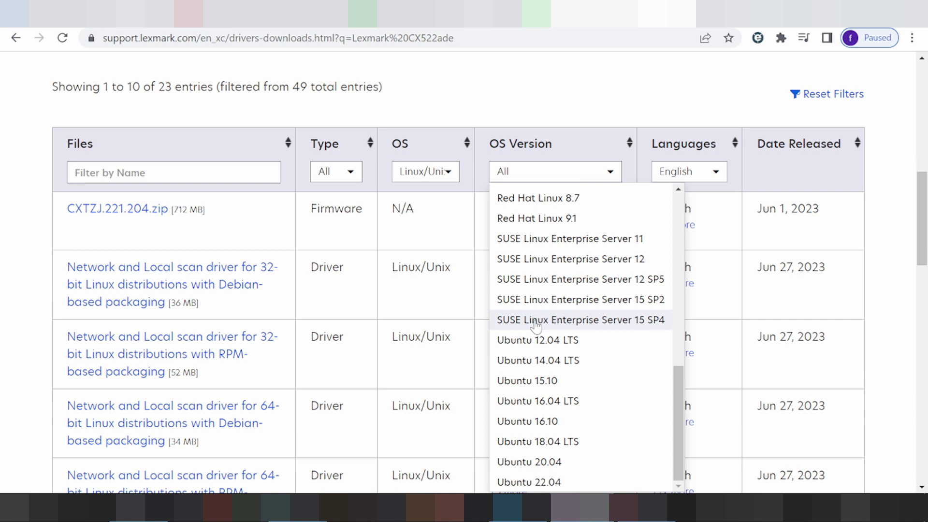
{"action": "scroll", "coordinate": [540, 347], "scroll_direction": "up", "scroll_amount": 9}
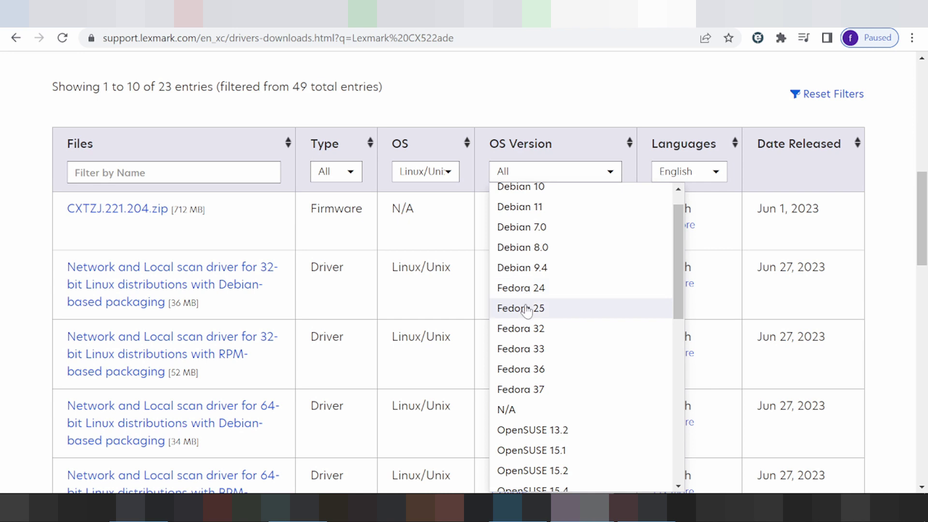
{"action": "scroll", "coordinate": [548, 241], "scroll_direction": "down", "scroll_amount": 1}
{"action": "scroll", "coordinate": [548, 241], "scroll_direction": "down", "scroll_amount": 1}
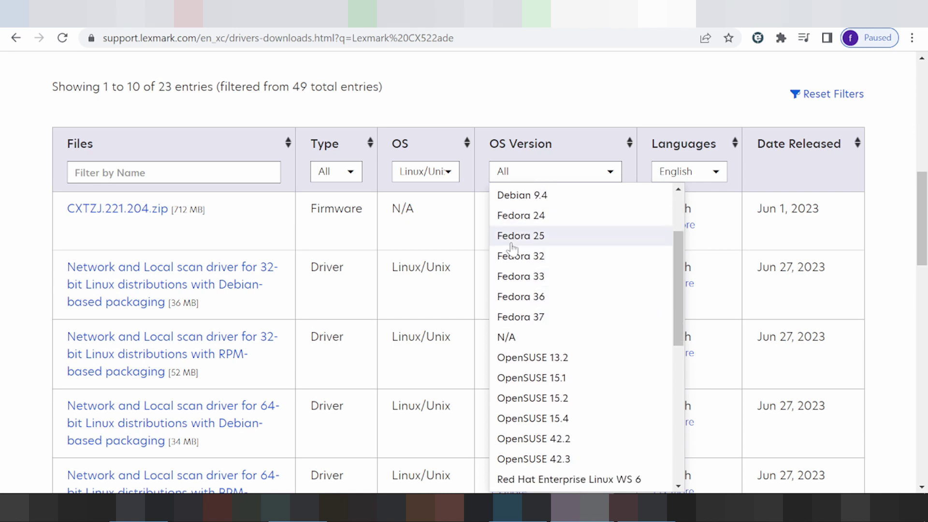
{"action": "left_click", "coordinate": [520, 316]}
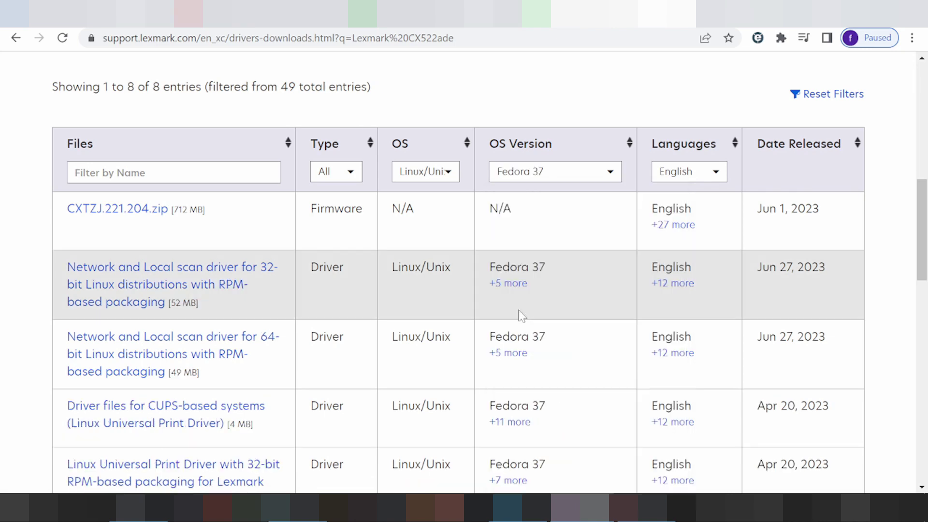
- Scroll through the eight Fedora 37 downloads: CXTZJ.221.204.zip firmware and RPM print/scan drivers
{"action": "scroll", "coordinate": [384, 224], "scroll_direction": "down", "scroll_amount": 3}
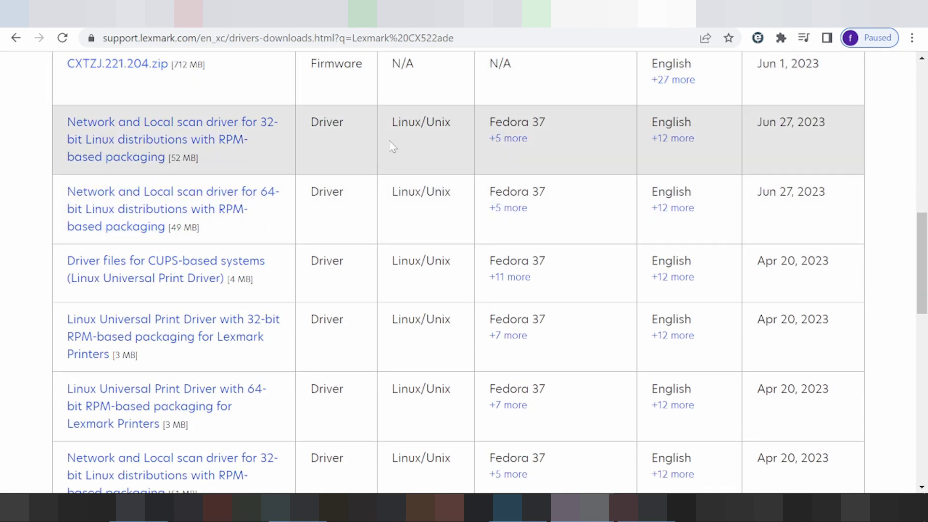
{"action": "scroll", "coordinate": [390, 150], "scroll_direction": "down", "scroll_amount": 5}
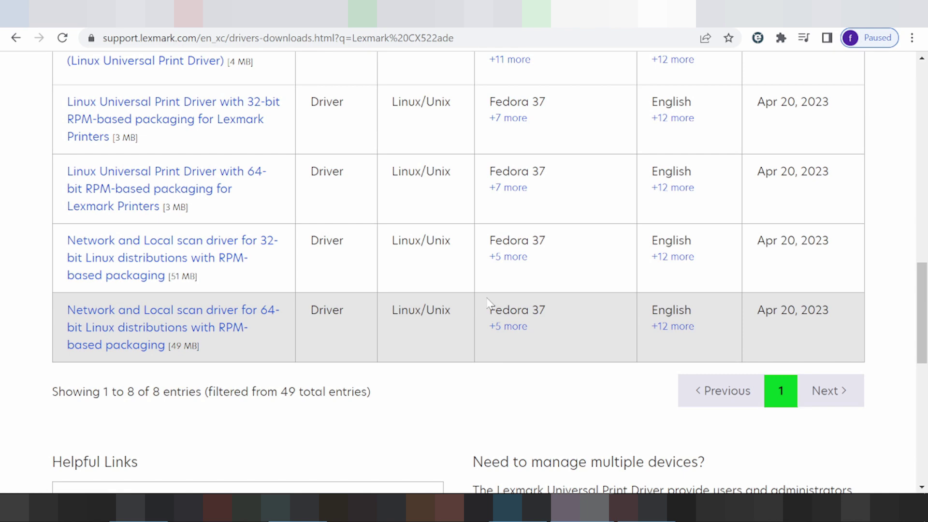
{"action": "scroll", "coordinate": [437, 326], "scroll_direction": "up", "scroll_amount": 2}
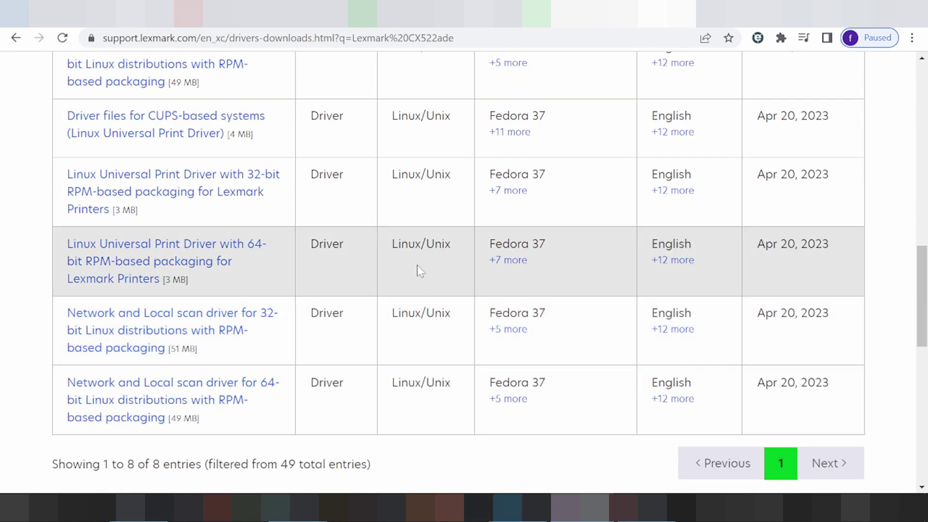
{"action": "scroll", "coordinate": [397, 265], "scroll_direction": "up", "scroll_amount": 2}
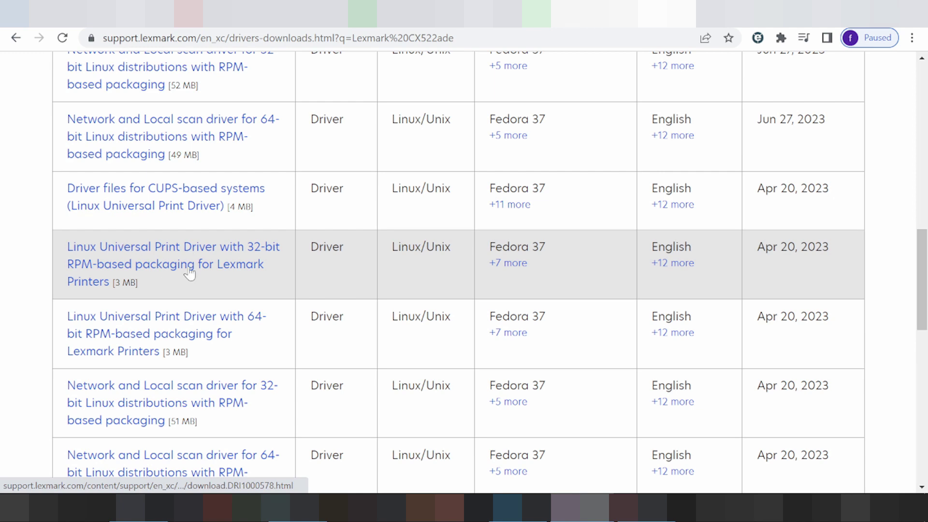
{"action": "scroll", "coordinate": [220, 251], "scroll_direction": "down", "scroll_amount": 2}
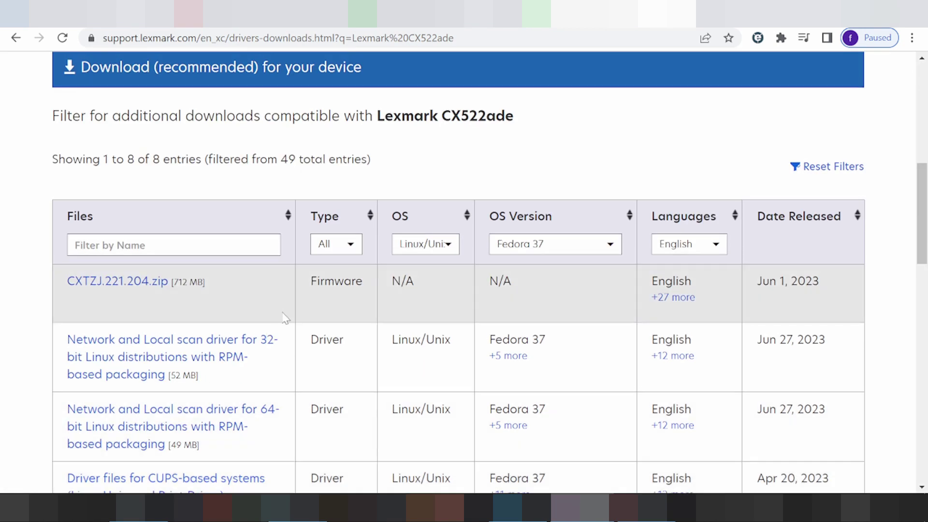
- Filter the downloads to OS macOS and OS version macOS 13
{"action": "left_click", "coordinate": [423, 247]}
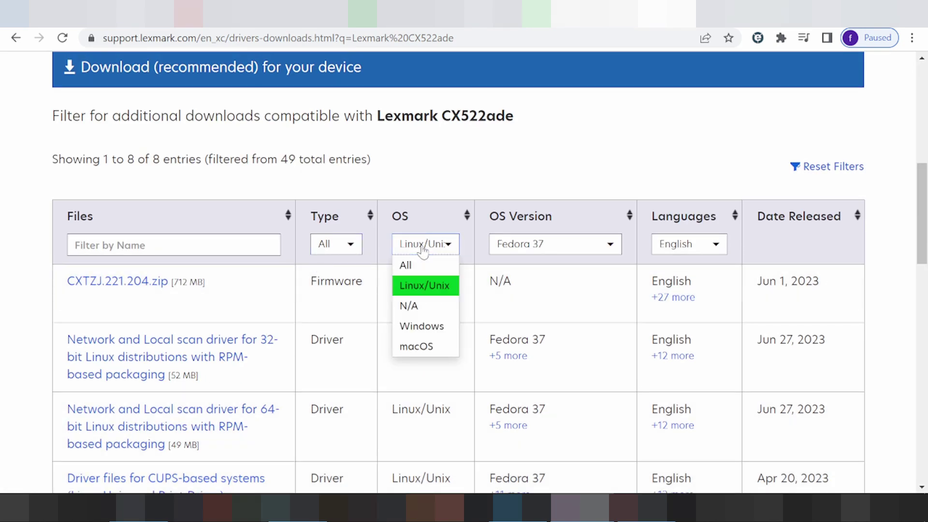
{"action": "left_click", "coordinate": [417, 351]}
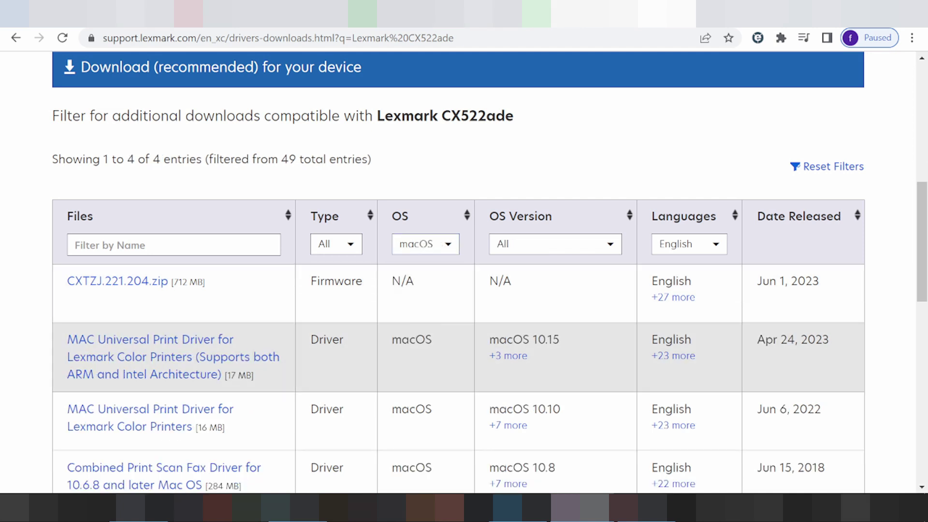
{"action": "left_click", "coordinate": [530, 246]}
{"action": "scroll", "coordinate": [536, 297], "scroll_direction": "down", "scroll_amount": 3}
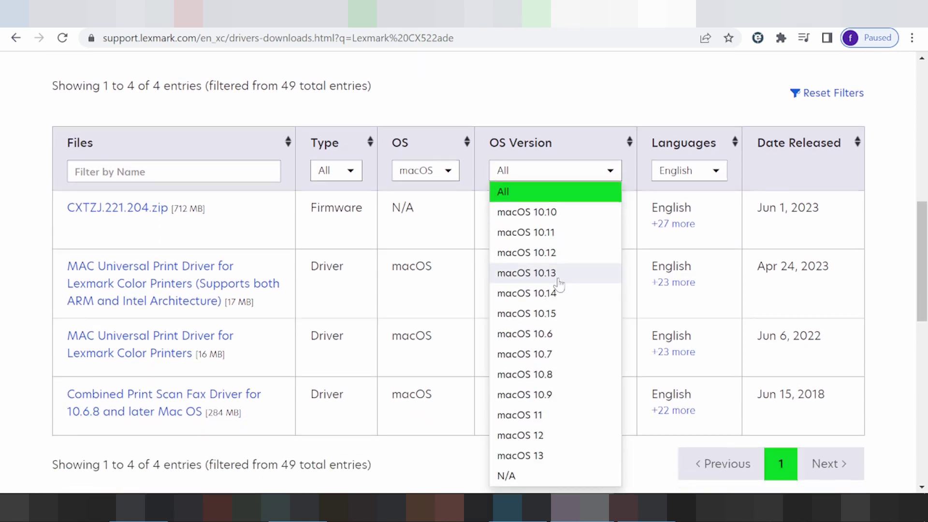
{"action": "scroll", "coordinate": [555, 284], "scroll_direction": "down", "scroll_amount": 2}
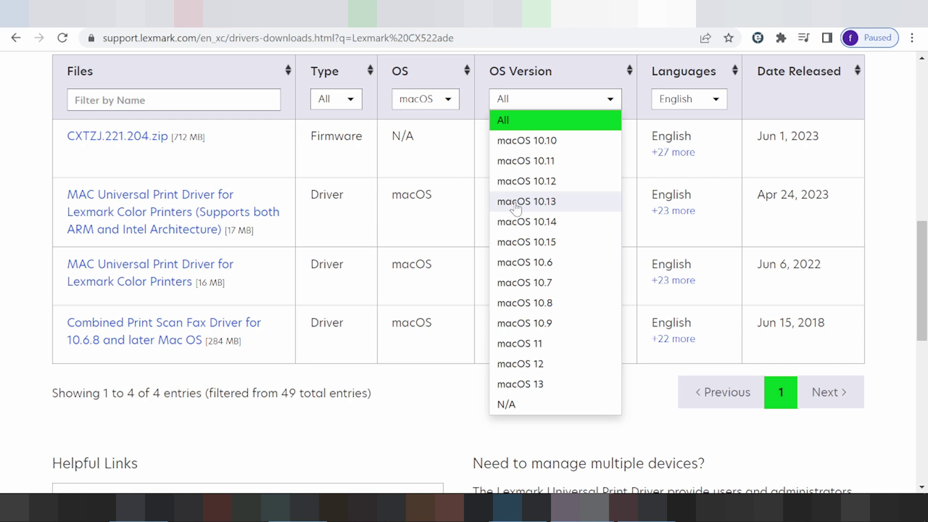
{"action": "left_click", "coordinate": [530, 385]}
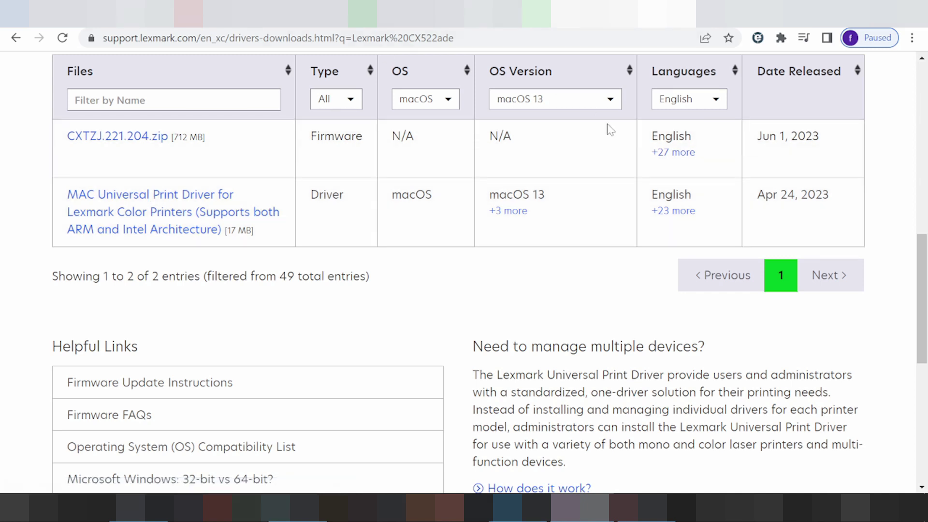
- Highlight the MAC Universal Print Driver's release date and macOS version
{"action": "left_click_drag", "start_coordinate": [753, 193], "coordinate": [839, 207]}
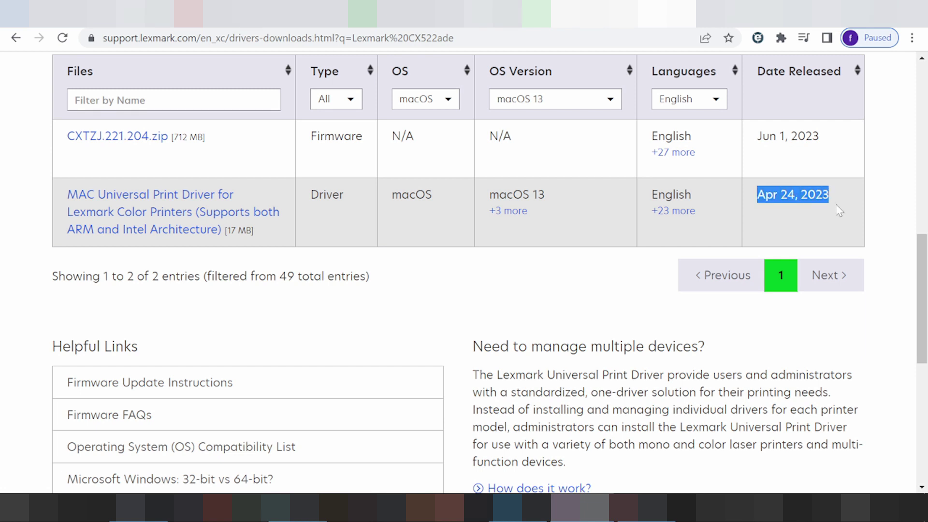
{"action": "left_click_drag", "start_coordinate": [489, 195], "coordinate": [533, 196]}
{"action": "left_click_drag", "start_coordinate": [652, 194], "coordinate": [692, 194]}
{"action": "scroll", "coordinate": [501, 193], "scroll_direction": "up", "scroll_amount": 2}
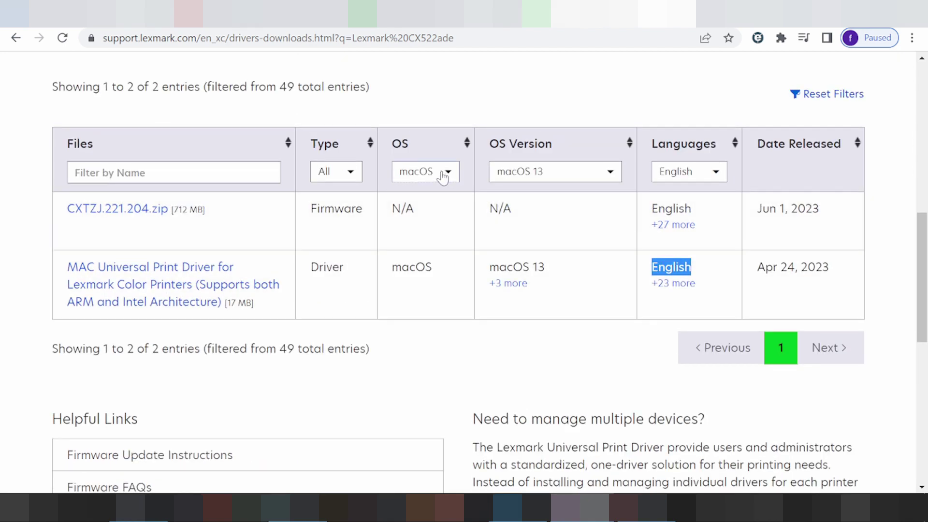
- Filter the downloads to OS Windows and OS version Windows 11 (64-bit)
{"action": "left_click", "coordinate": [442, 175]}
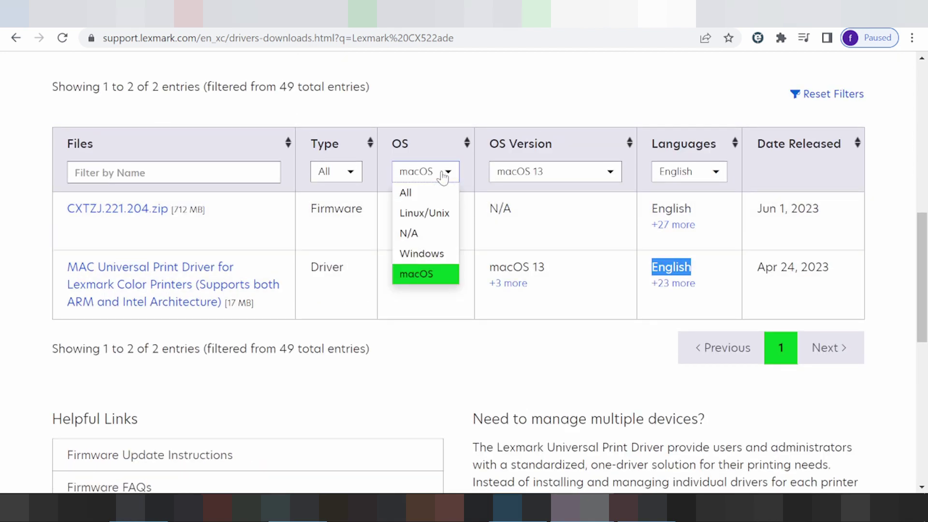
{"action": "left_click", "coordinate": [441, 256]}
{"action": "left_click", "coordinate": [513, 180]}
{"action": "scroll", "coordinate": [543, 238], "scroll_direction": "down", "scroll_amount": 2}
{"action": "scroll", "coordinate": [561, 273], "scroll_direction": "up", "scroll_amount": 3}
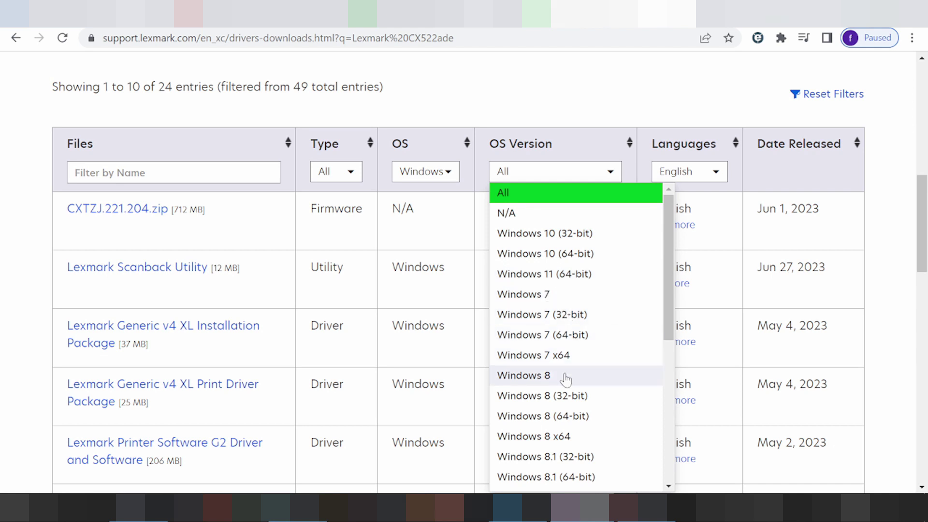
{"action": "scroll", "coordinate": [561, 375], "scroll_direction": "down", "scroll_amount": 3}
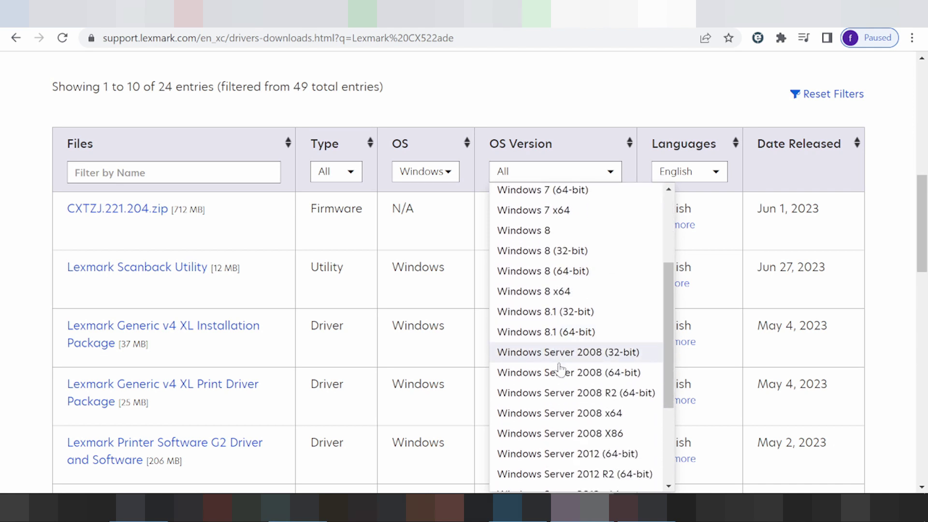
{"action": "scroll", "coordinate": [554, 351], "scroll_direction": "down", "scroll_amount": 3}
{"action": "scroll", "coordinate": [553, 339], "scroll_direction": "up", "scroll_amount": 1}
{"action": "scroll", "coordinate": [553, 337], "scroll_direction": "up", "scroll_amount": 5}
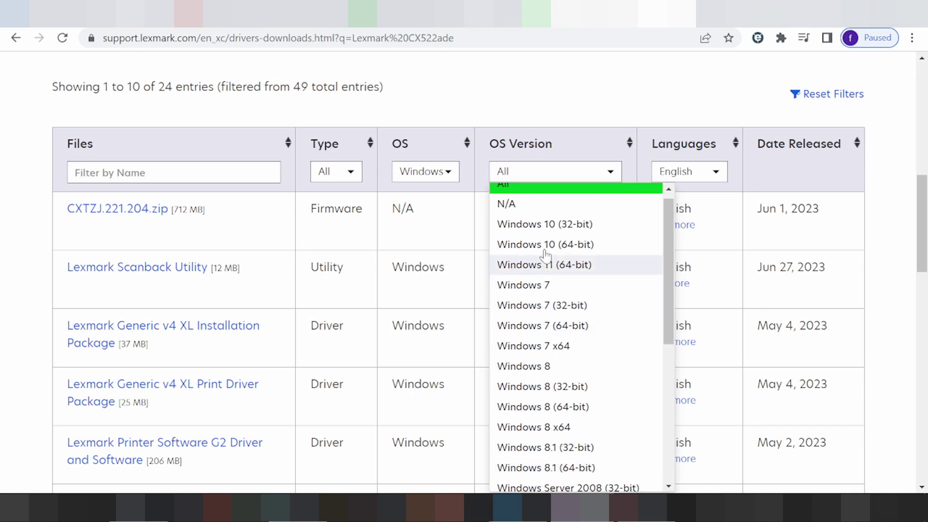
{"action": "left_click", "coordinate": [535, 265]}
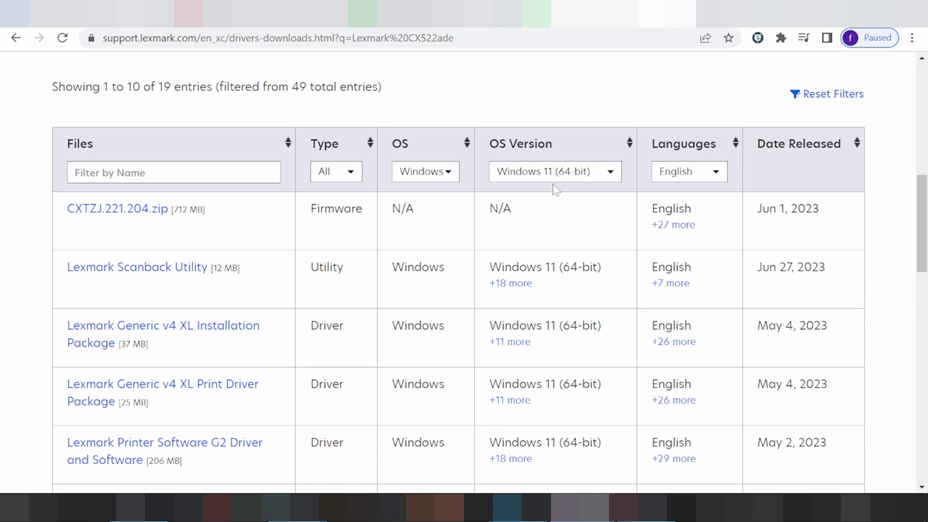
{"action": "scroll", "coordinate": [506, 228], "scroll_direction": "down", "scroll_amount": 3}
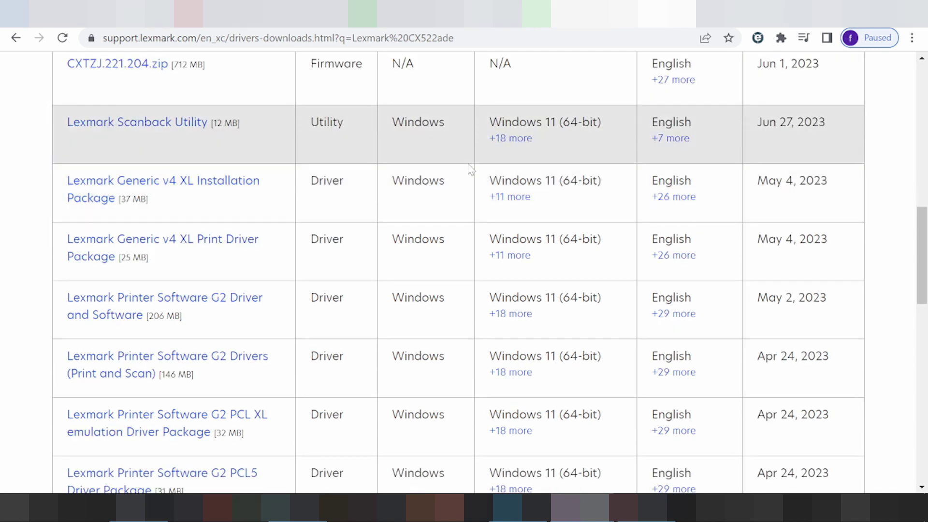
{"action": "scroll", "coordinate": [484, 157], "scroll_direction": "down", "scroll_amount": 7}
{"action": "scroll", "coordinate": [515, 163], "scroll_direction": "down", "scroll_amount": 2}
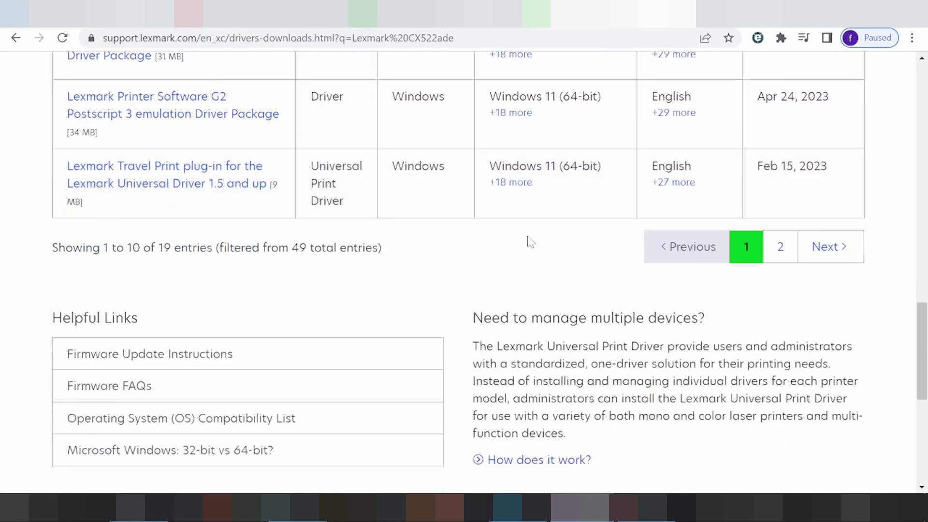
{"action": "scroll", "coordinate": [529, 242], "scroll_direction": "up", "scroll_amount": 9}
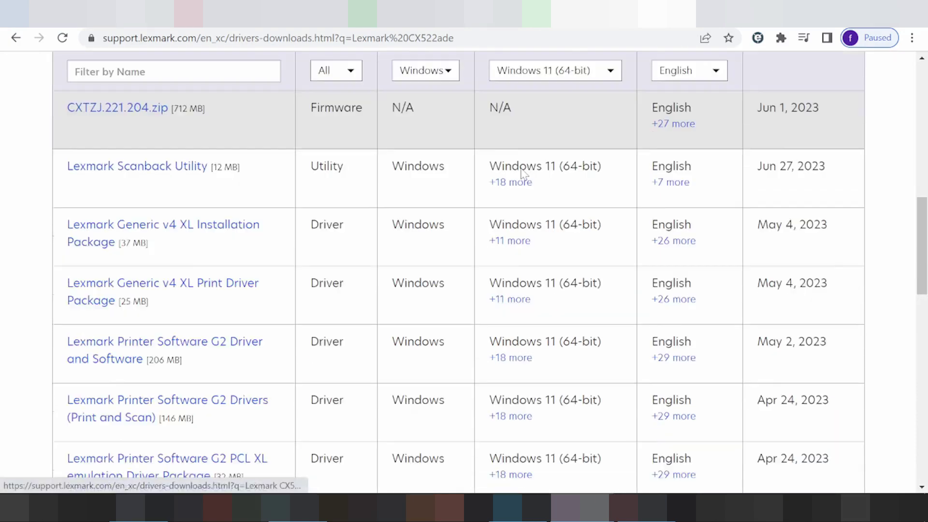
{"action": "scroll", "coordinate": [551, 179], "scroll_direction": "down", "scroll_amount": 6}
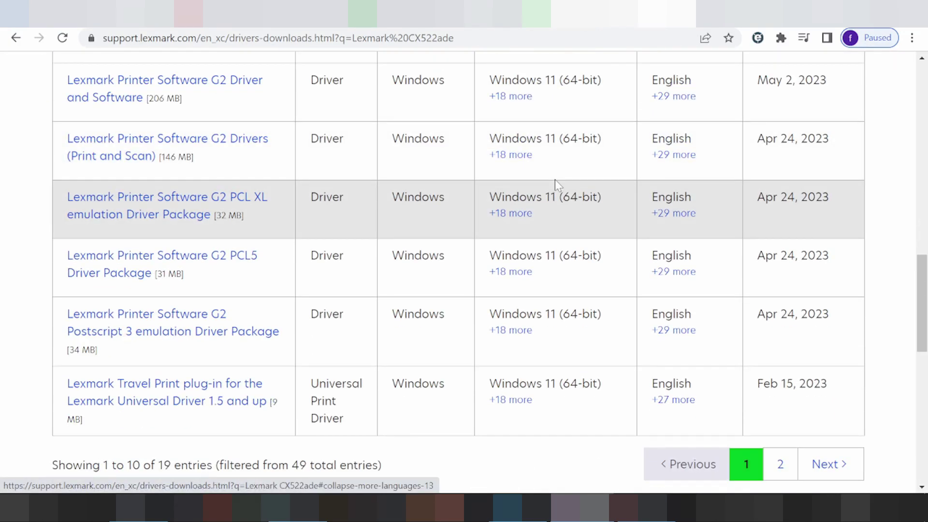
{"action": "left_click_drag", "start_coordinate": [490, 196], "coordinate": [556, 197]}
{"action": "scroll", "coordinate": [835, 149], "scroll_direction": "up", "scroll_amount": 5}
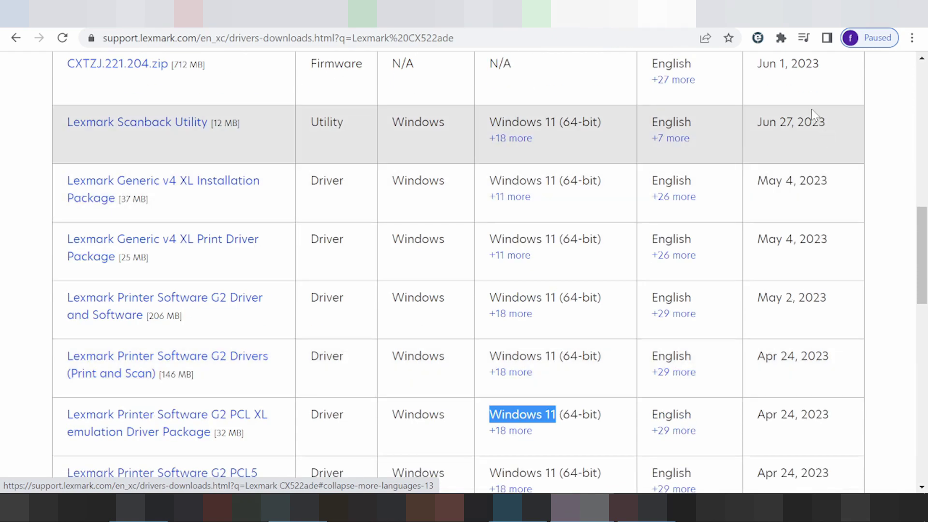
{"action": "scroll", "coordinate": [817, 115], "scroll_direction": "up", "scroll_amount": 3}
{"action": "scroll", "coordinate": [822, 133], "scroll_direction": "down", "scroll_amount": 3}
{"action": "scroll", "coordinate": [797, 173], "scroll_direction": "down", "scroll_amount": 5}
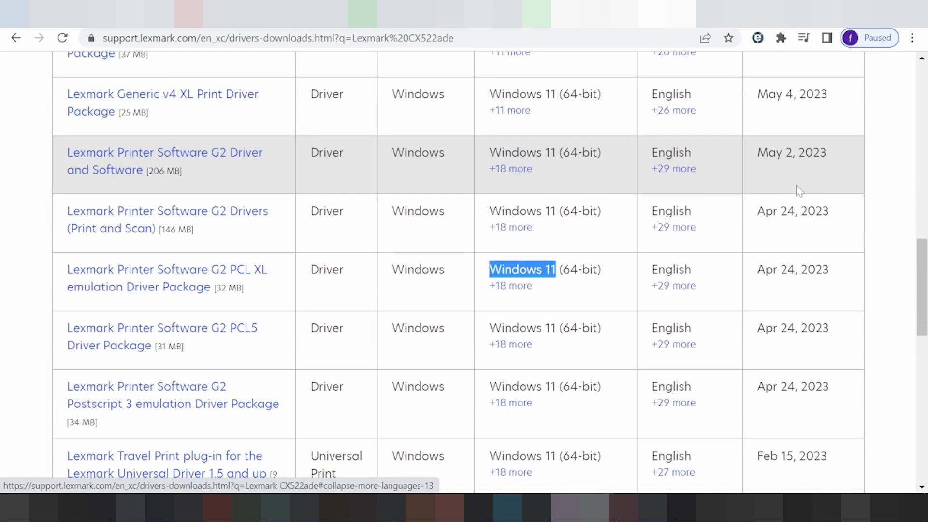
{"action": "scroll", "coordinate": [707, 170], "scroll_direction": "up", "scroll_amount": 5}
{"action": "scroll", "coordinate": [696, 172], "scroll_direction": "down", "scroll_amount": 5}
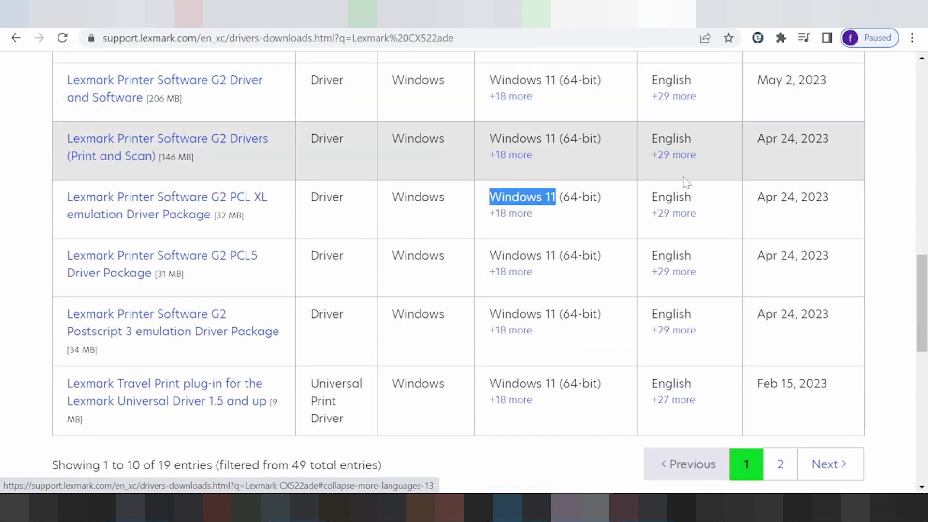
{"action": "scroll", "coordinate": [683, 181], "scroll_direction": "up", "scroll_amount": 2}
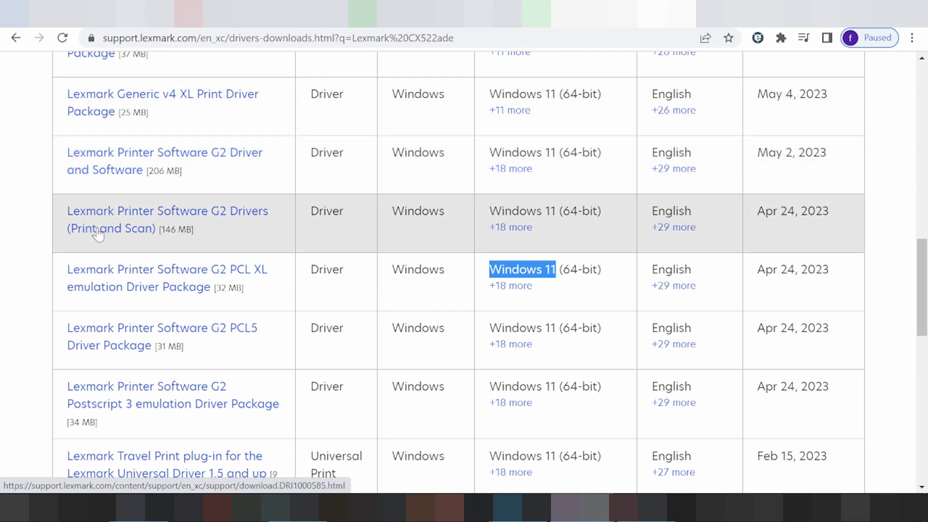
{"action": "scroll", "coordinate": [124, 218], "scroll_direction": "down", "scroll_amount": 3}
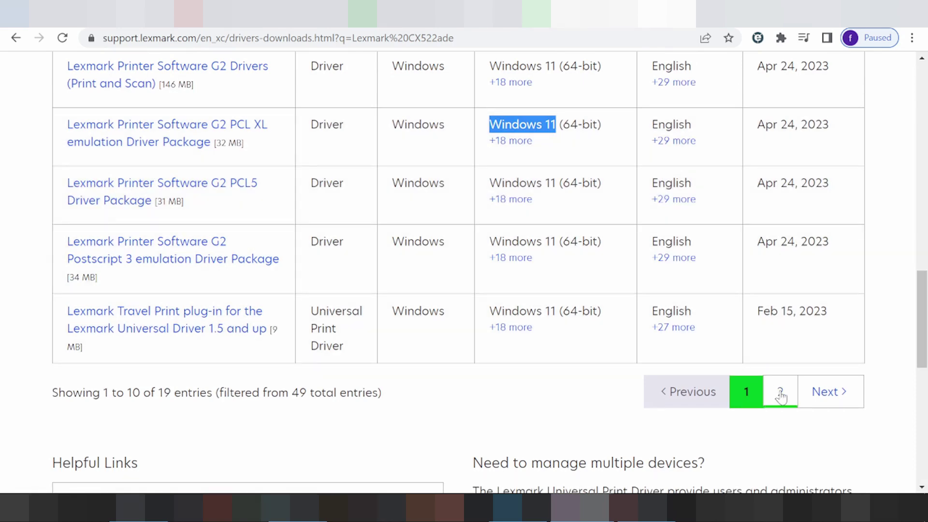
- Show page 2 of the Windows 11 results, reaching Universal Print Driver Installation Package v2 (3.0.2.0)
{"action": "left_click", "coordinate": [780, 392]}
{"action": "scroll", "coordinate": [531, 312], "scroll_direction": "up", "scroll_amount": 1}
{"action": "scroll", "coordinate": [530, 312], "scroll_direction": "up", "scroll_amount": 3}
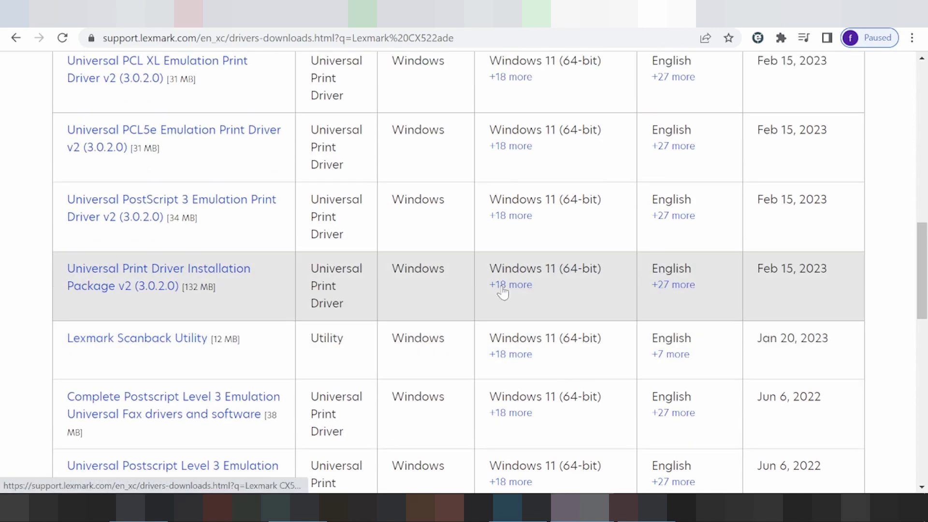
{"action": "scroll", "coordinate": [493, 292], "scroll_direction": "up", "scroll_amount": 1}
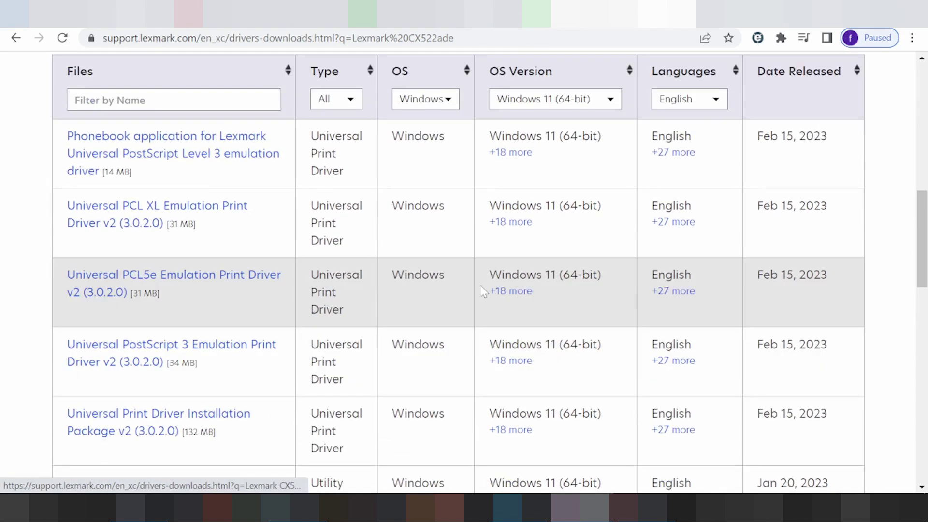
{"action": "scroll", "coordinate": [426, 315], "scroll_direction": "down", "scroll_amount": 1}
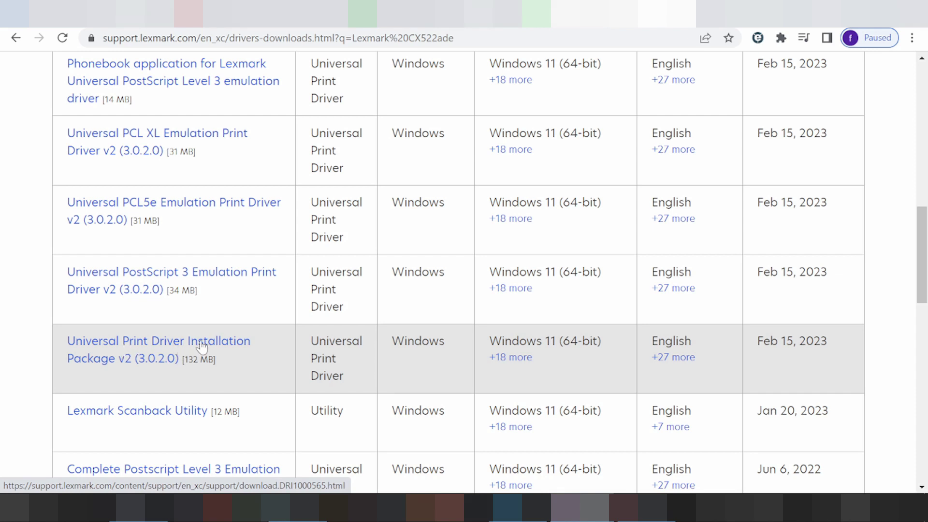
- Download the 132 MB Universal Print Driver Installation Package v2 (3.0.2.0)
{"action": "left_click", "coordinate": [184, 349]}
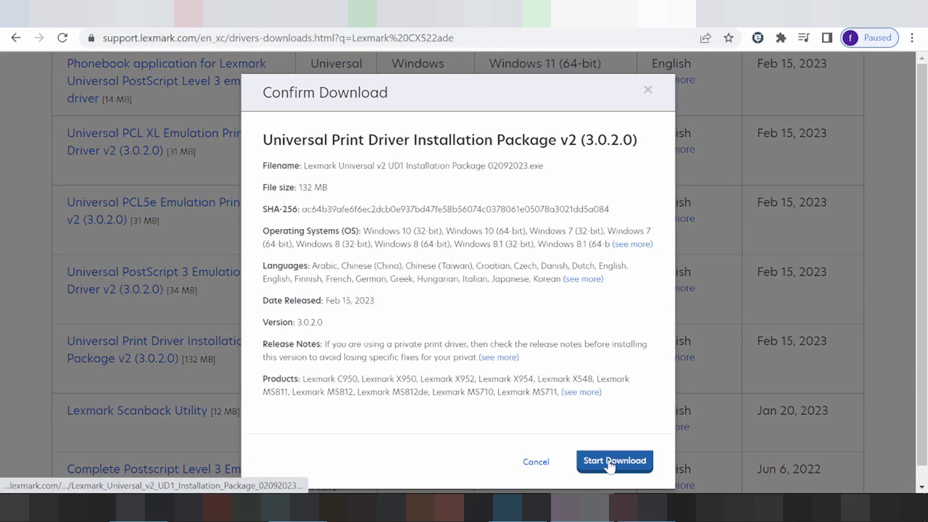
{"action": "left_click", "coordinate": [611, 463]}
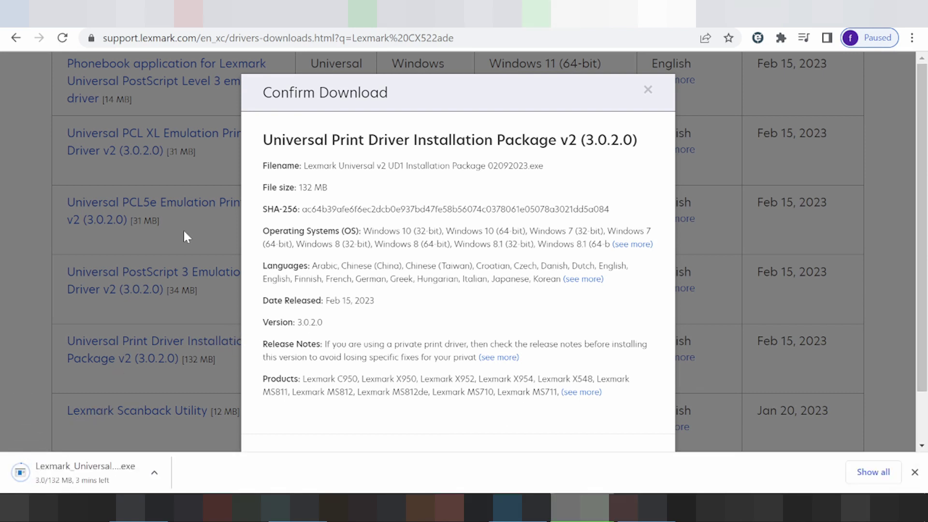
{"action": "key", "text": "alt+Left"}
- Show the options for the Universal Print Driver package still downloading
{"action": "scroll", "coordinate": [398, 209], "scroll_direction": "up", "scroll_amount": 5}
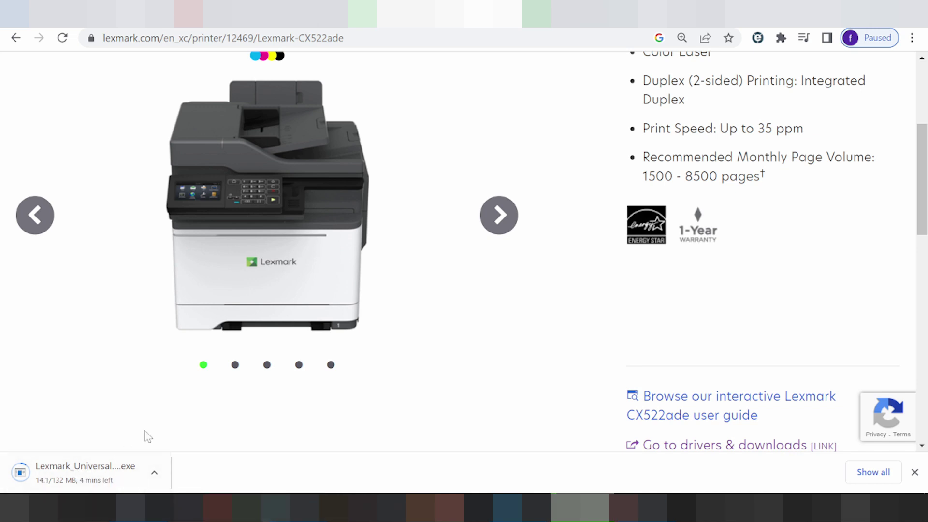
{"action": "left_click", "coordinate": [154, 472]}
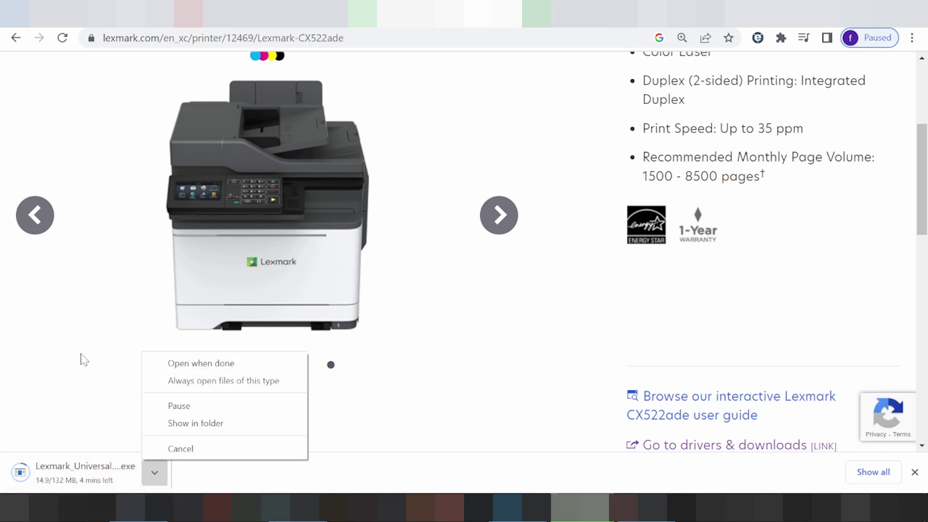